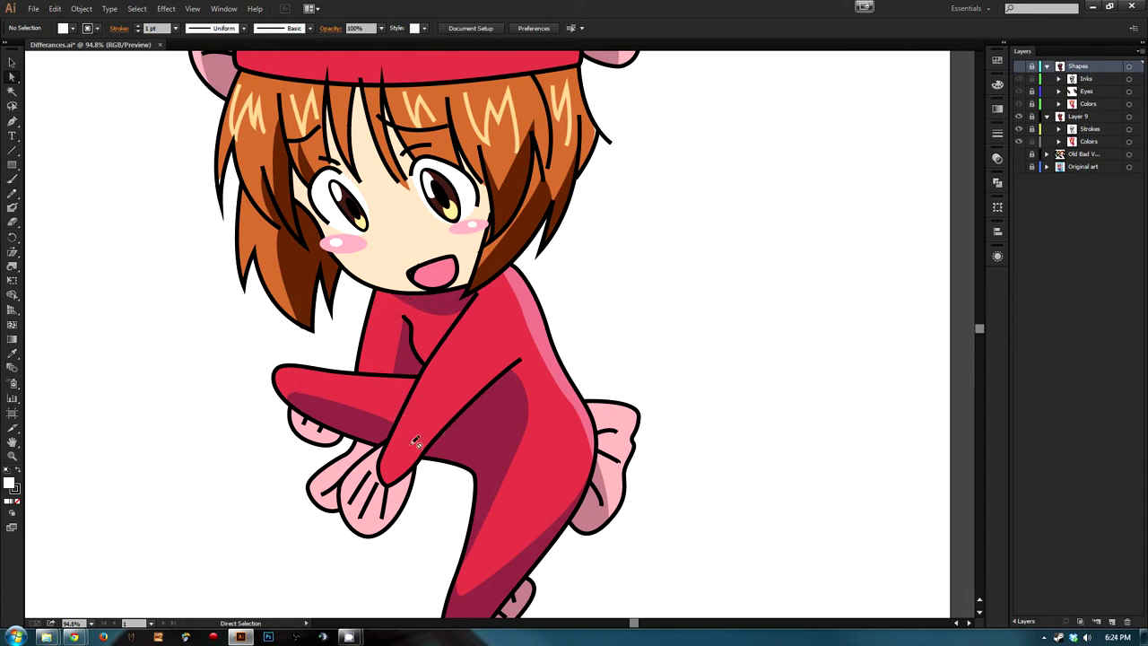
Step: Scroll the Differances.ai artwork back up and start closing its document tab
scroll(430, 359, down, 2)
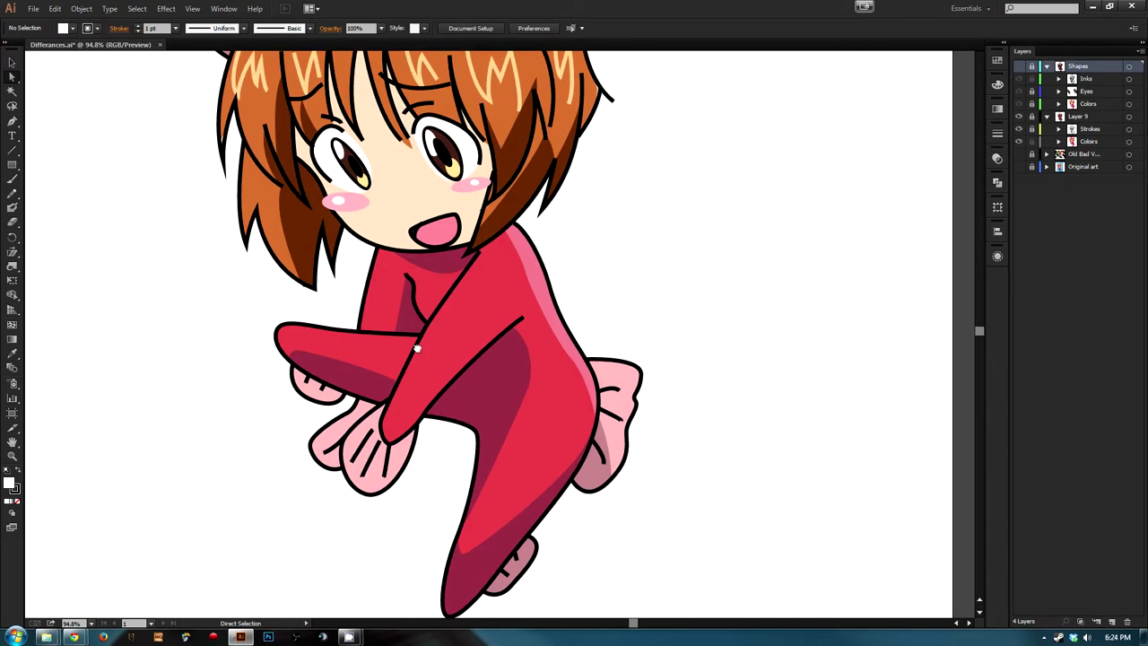
scroll(410, 307, up, 7)
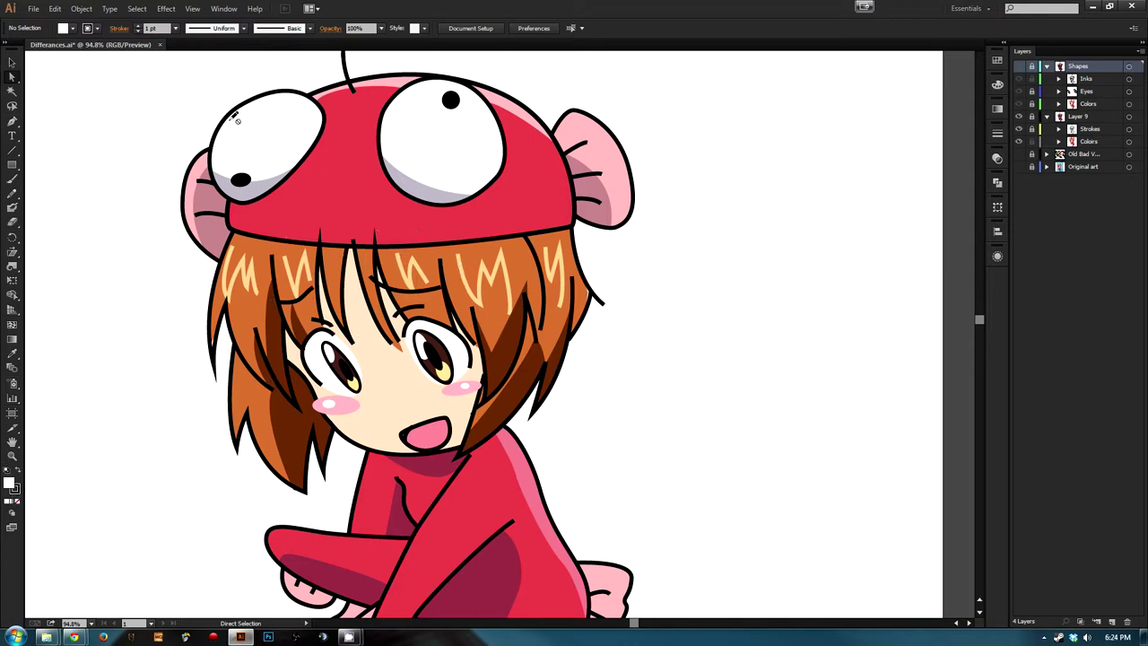
click(160, 45)
Step: Discard Differances.ai's changes, then show and hide the Swatches panel
click(633, 335)
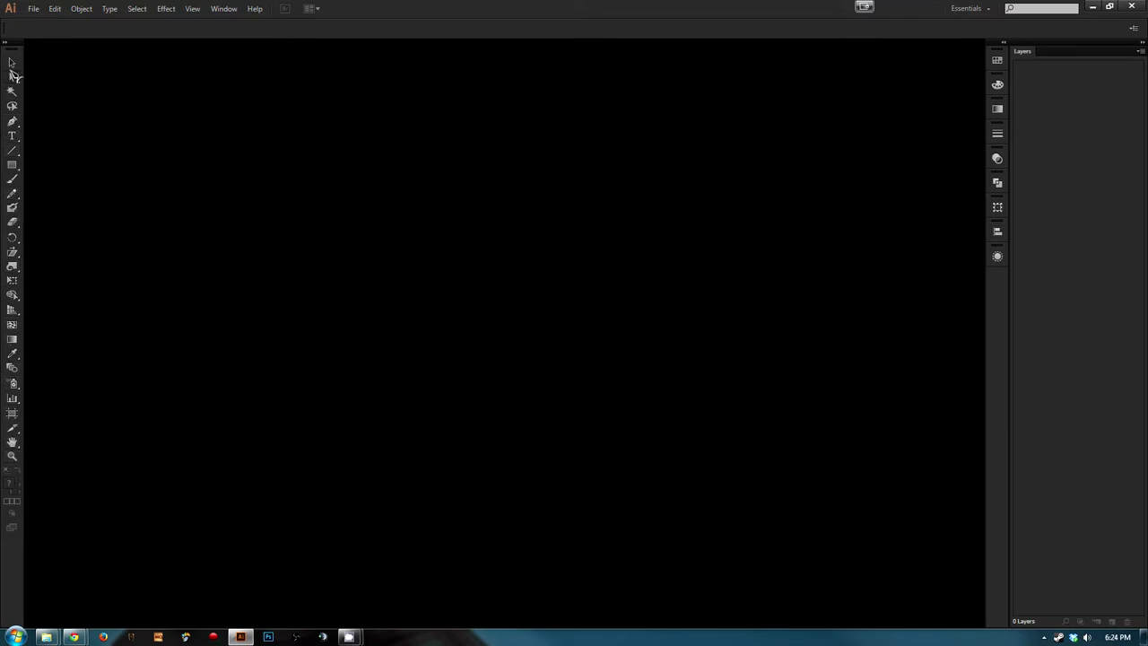
click(997, 60)
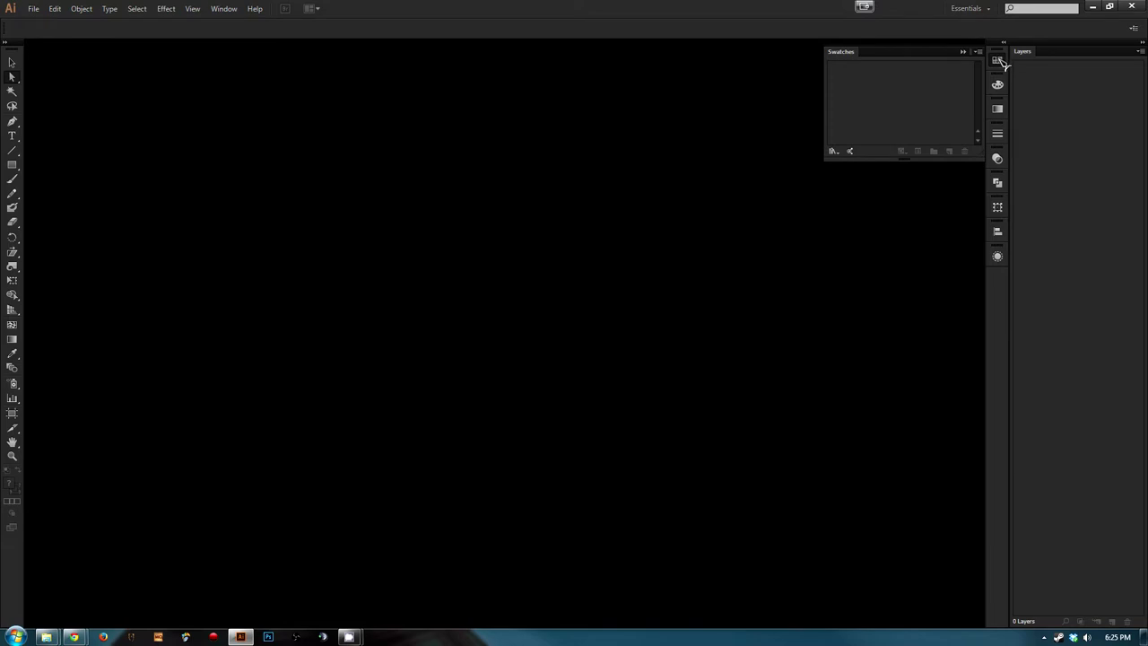
click(997, 60)
Step: Show and hide the Color and Gradient panels in turn
click(997, 85)
click(997, 85)
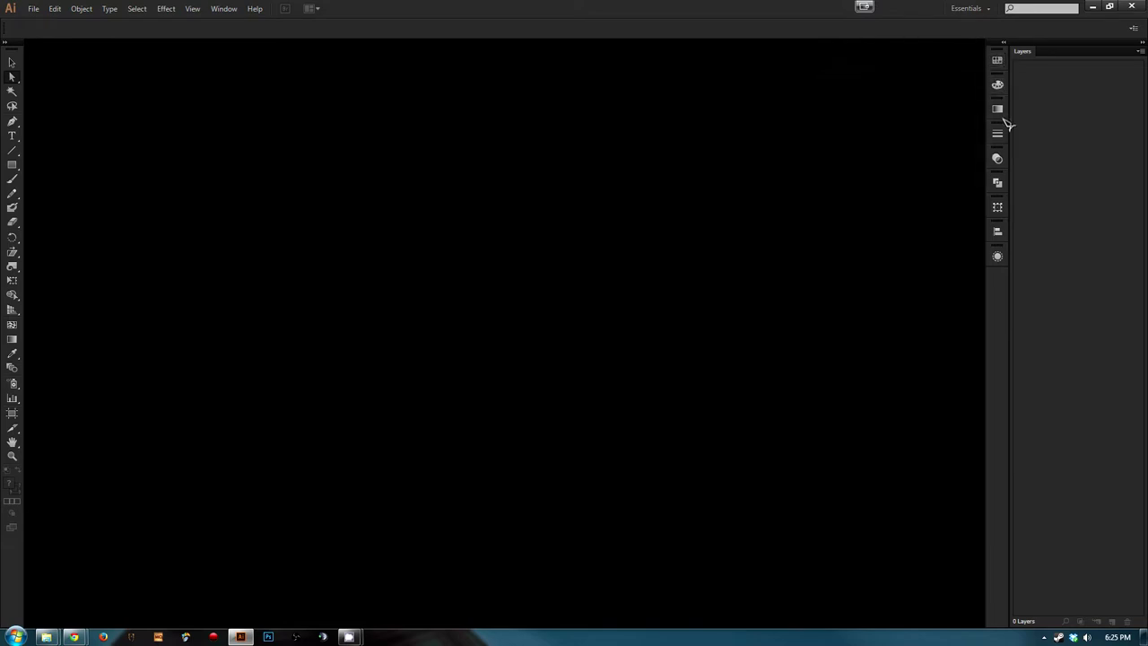
click(999, 110)
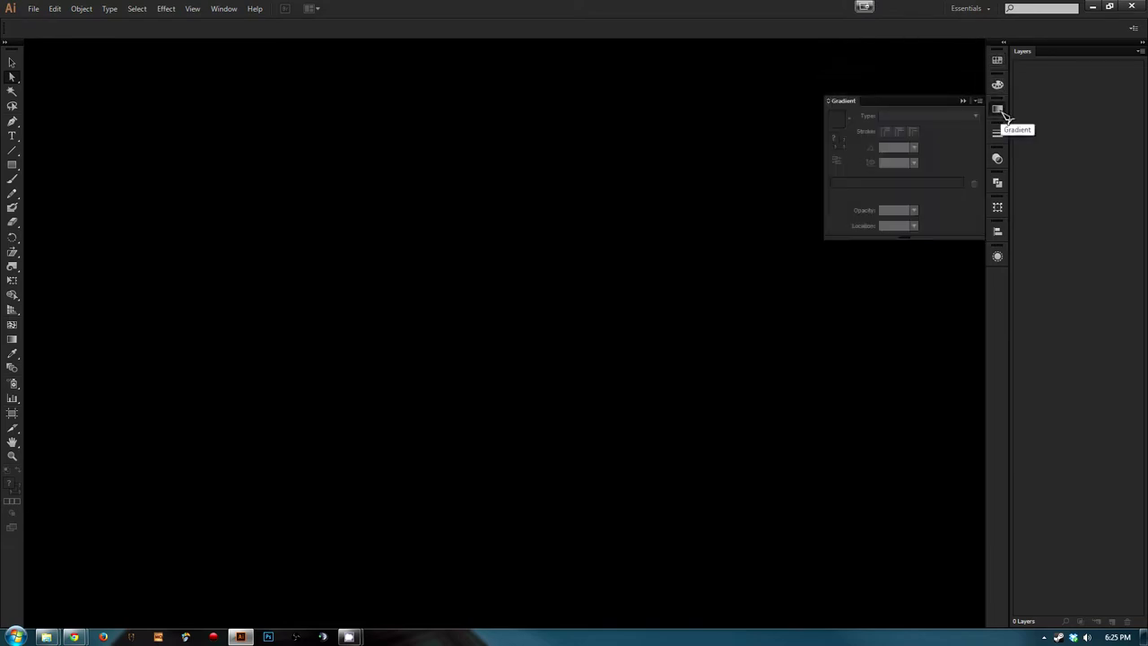
click(998, 109)
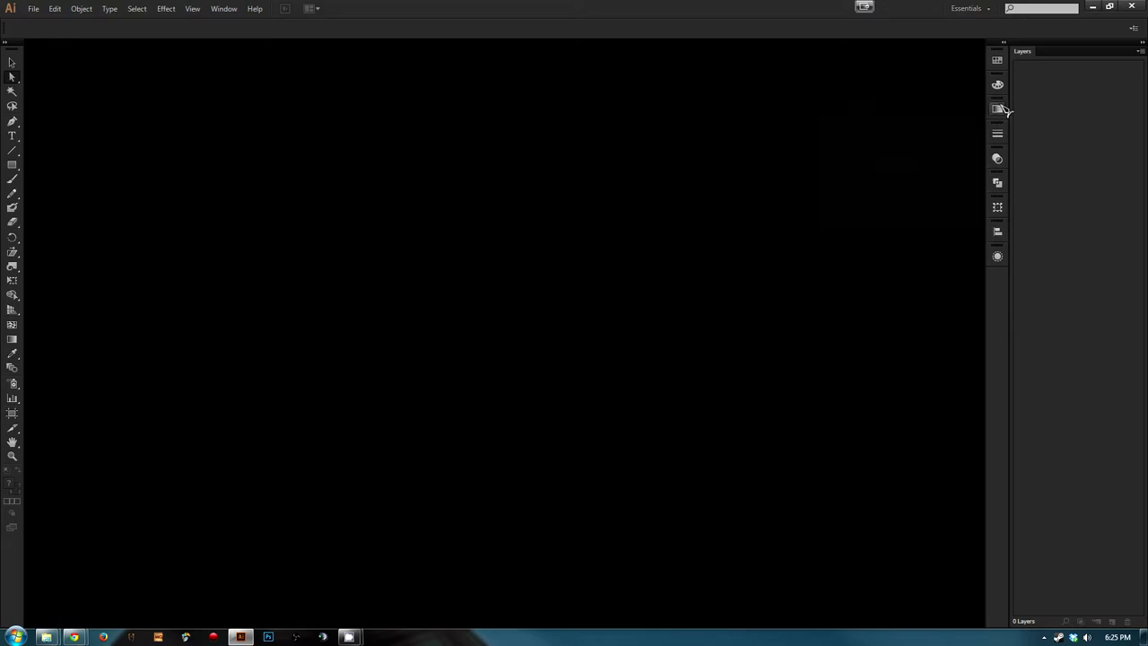
Step: Choose File > New to bring up the New Document dialog
click(34, 9)
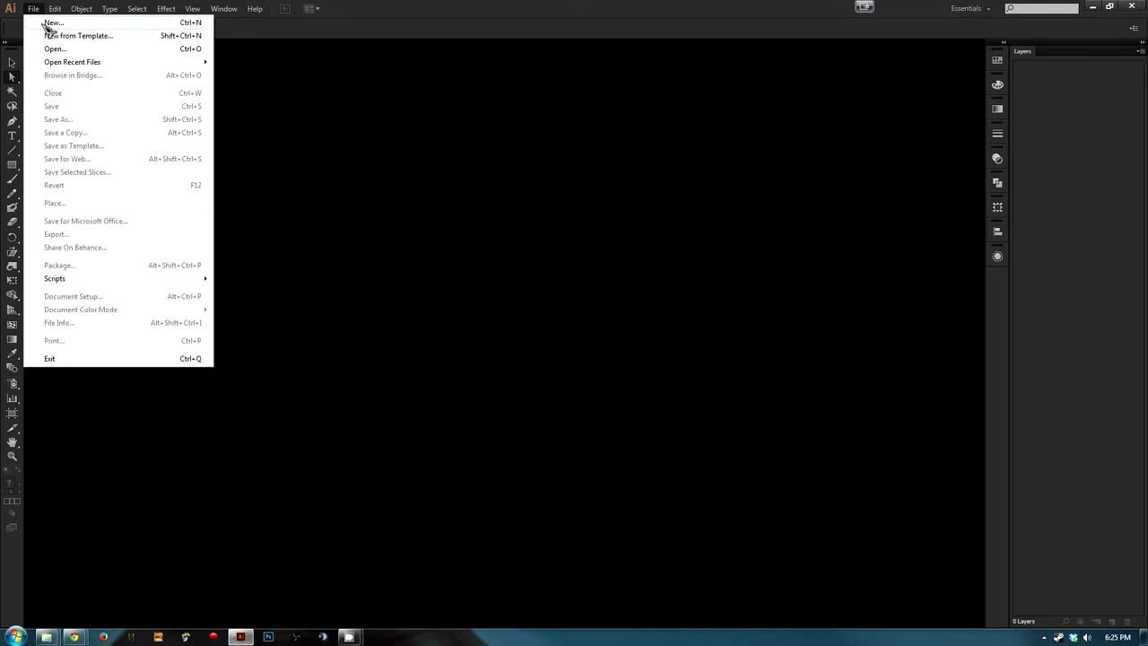
click(196, 24)
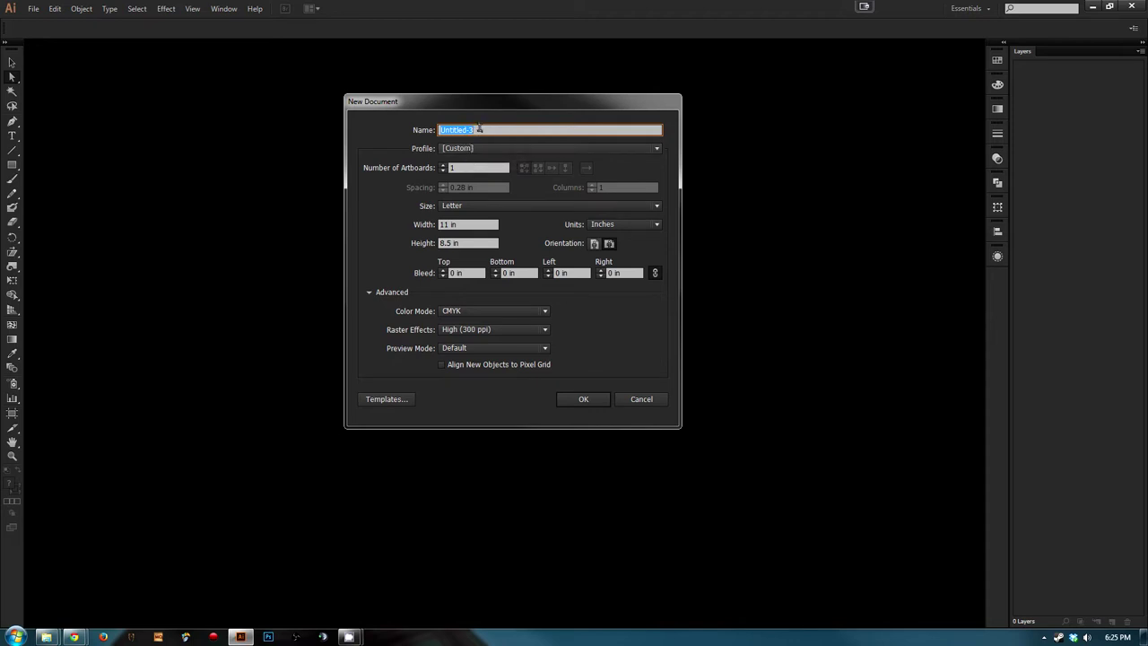
Step: Name the document Temp, set units to Points, keep landscape, and collapse Advanced settings
text(Temp)
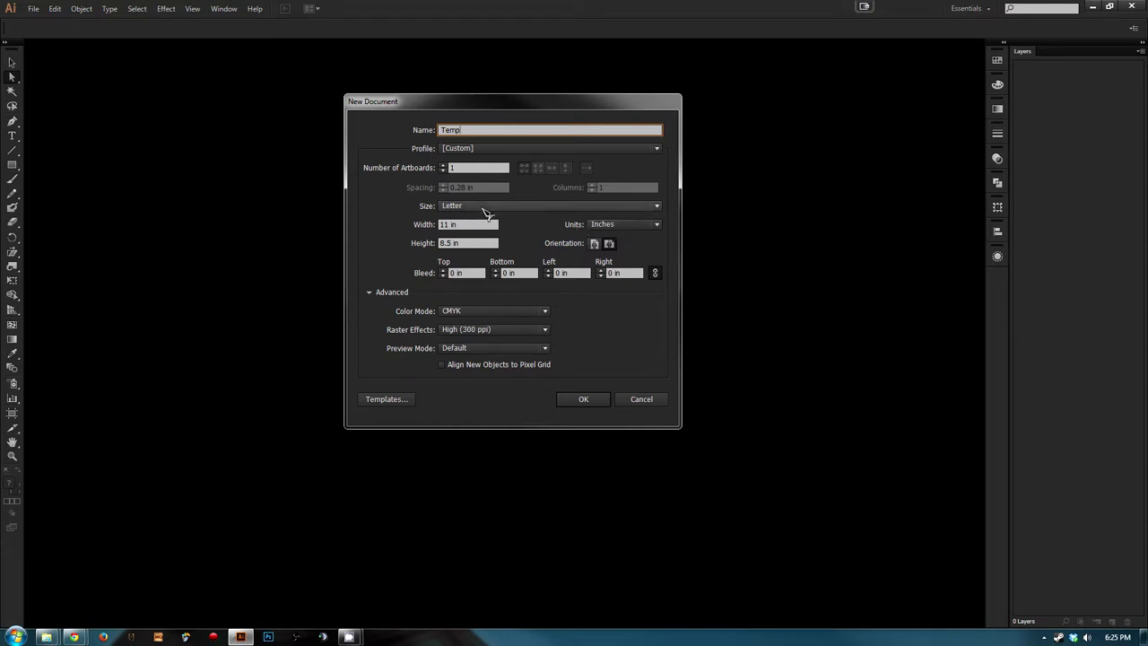
click(638, 225)
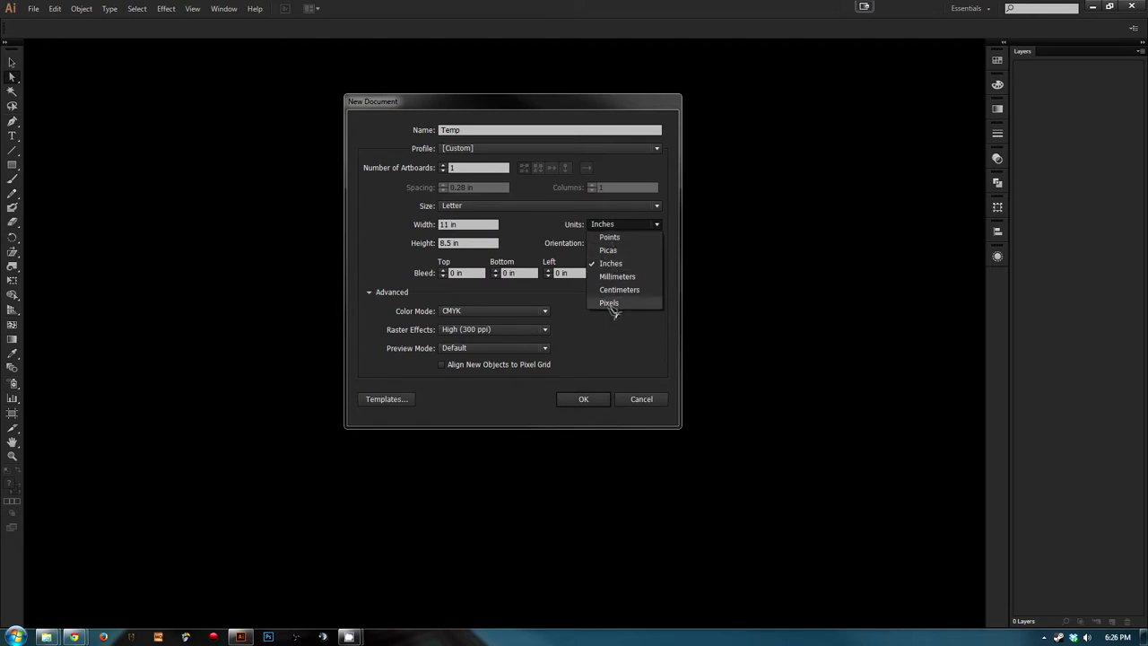
click(609, 237)
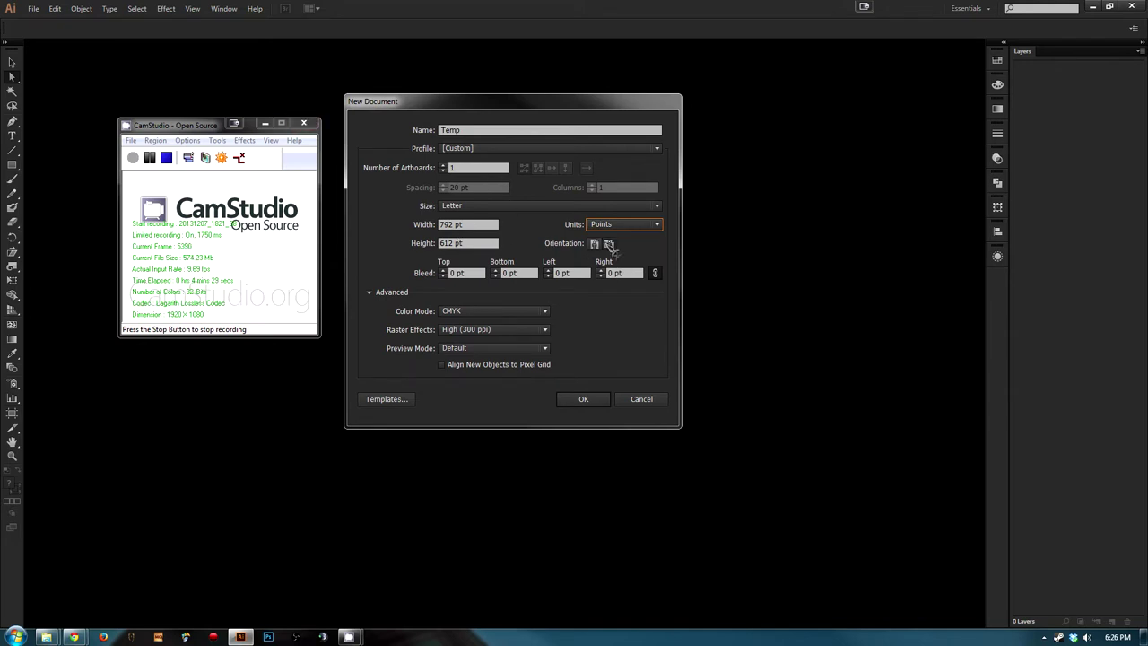
click(613, 247)
click(266, 123)
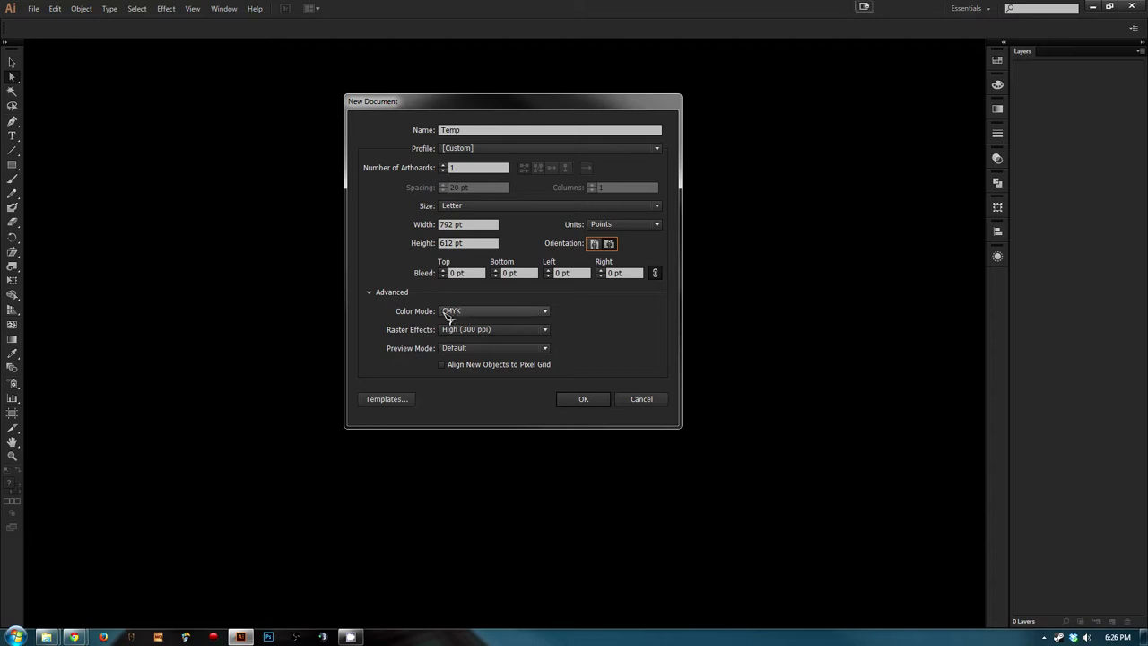
click(371, 294)
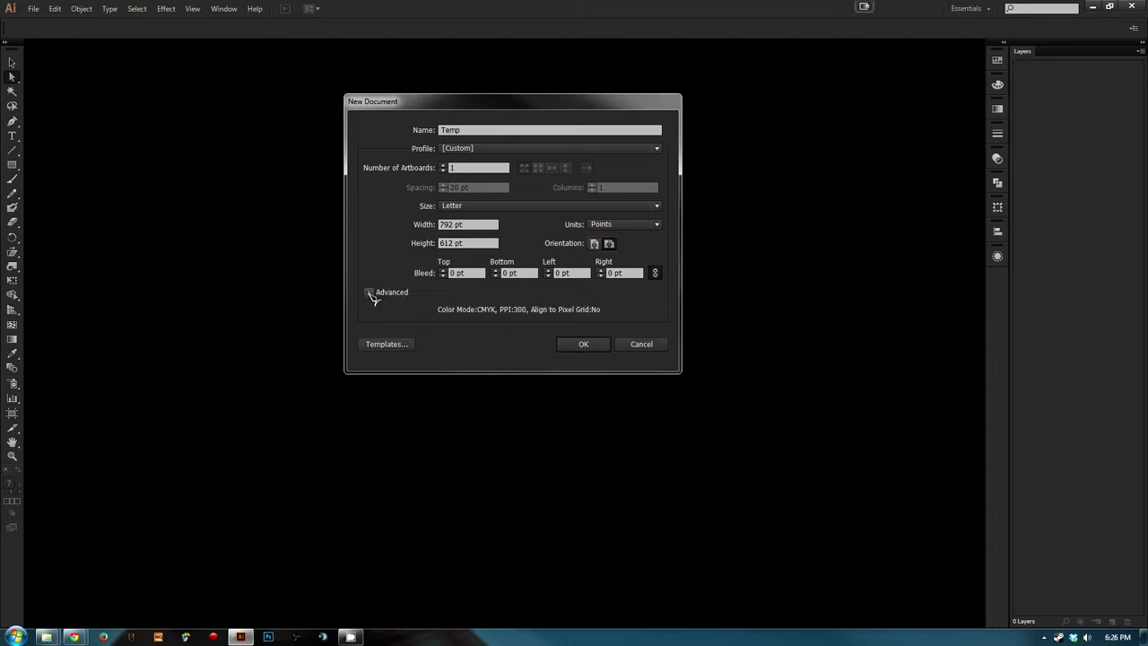
Step: In Advanced settings, keep CMYK colour mode and High (300 ppi) raster effects
click(371, 294)
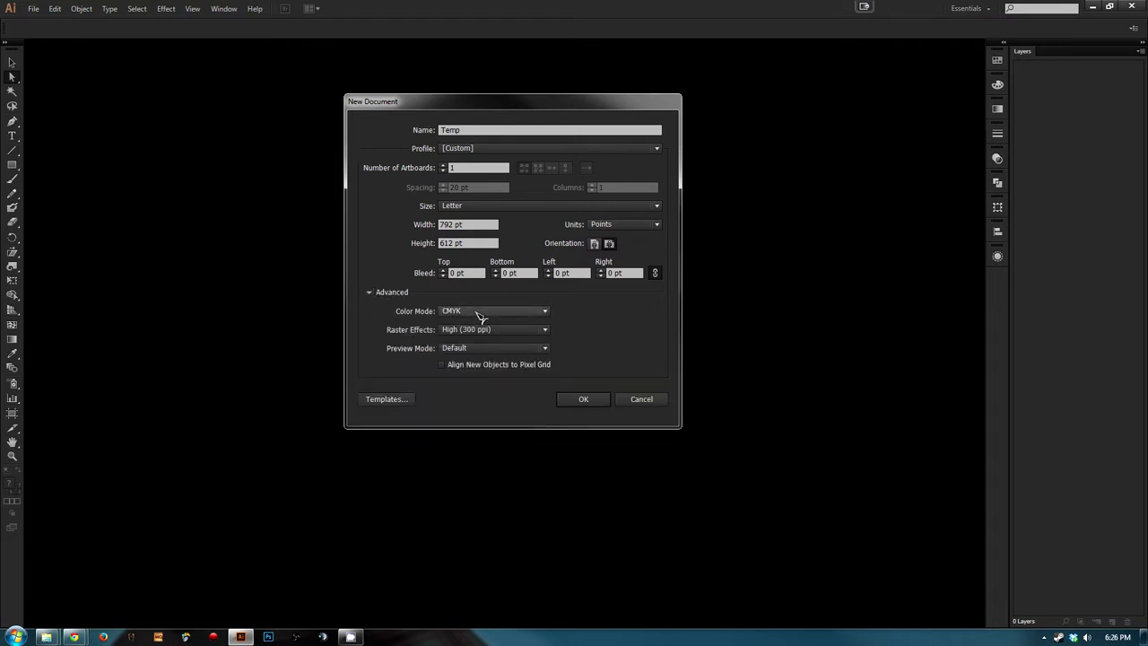
click(448, 313)
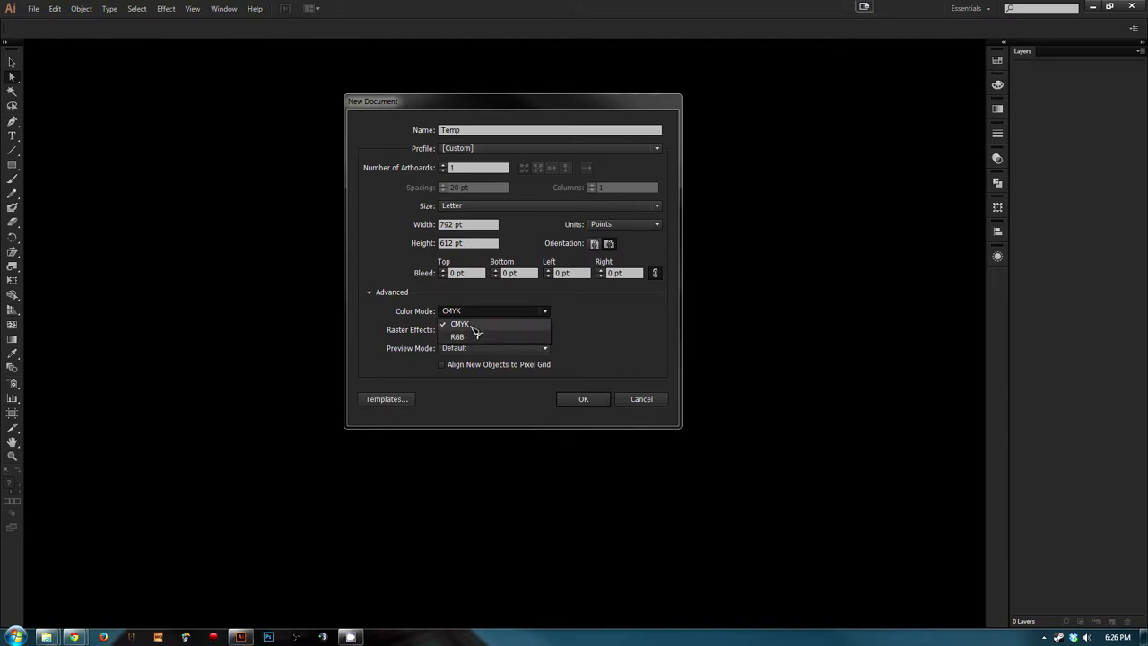
click(468, 325)
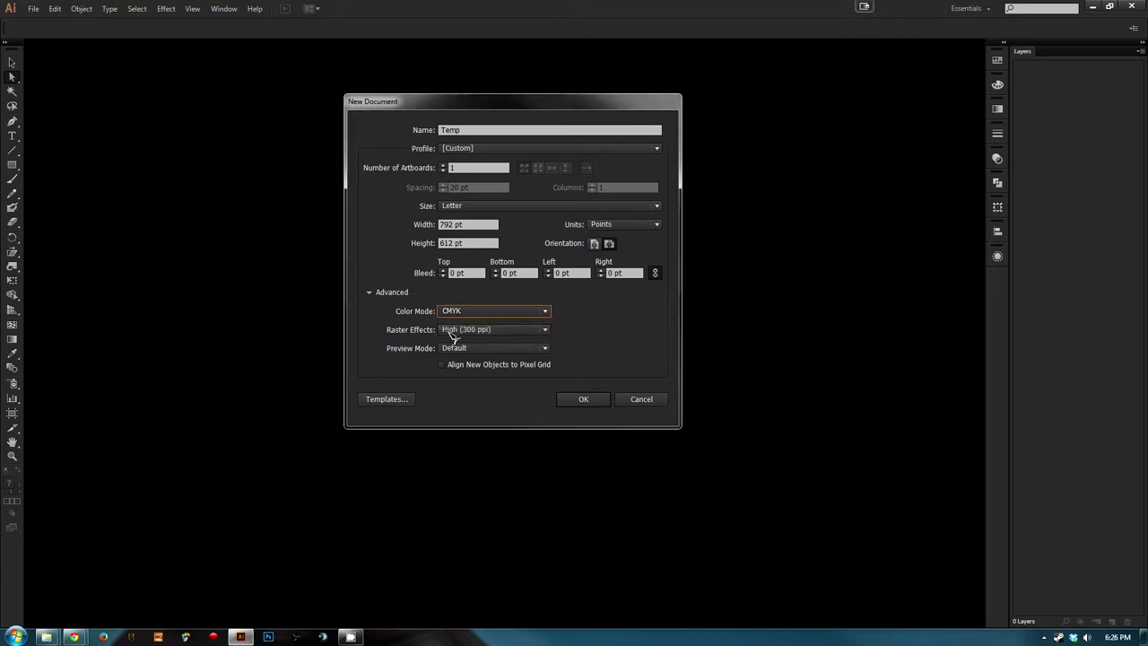
click(475, 330)
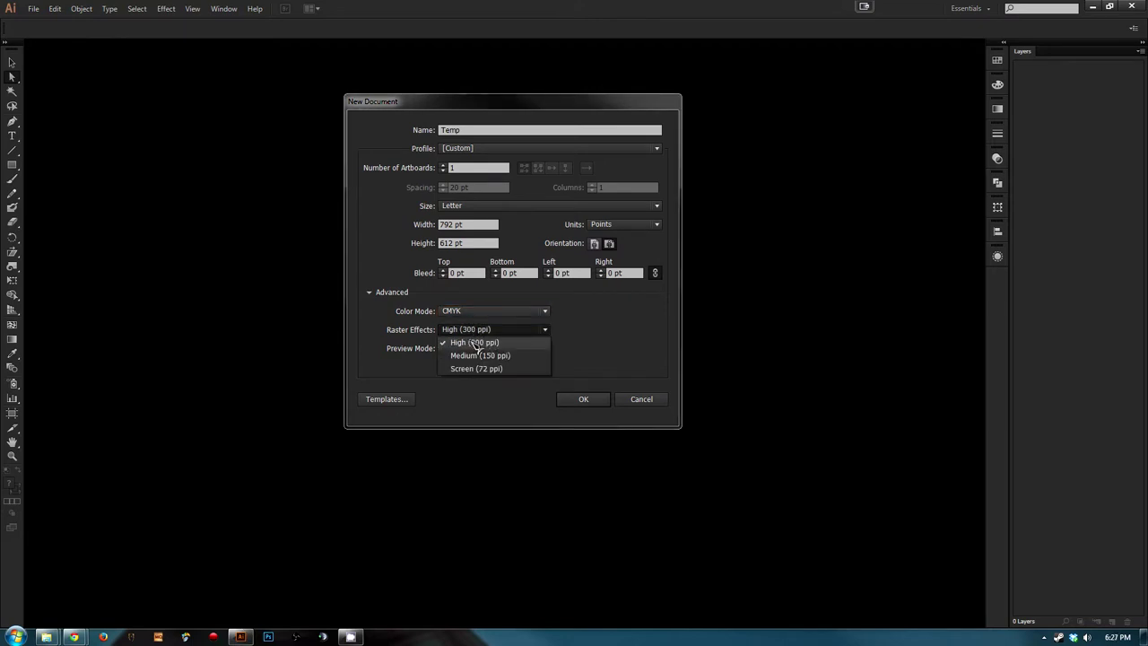
click(476, 343)
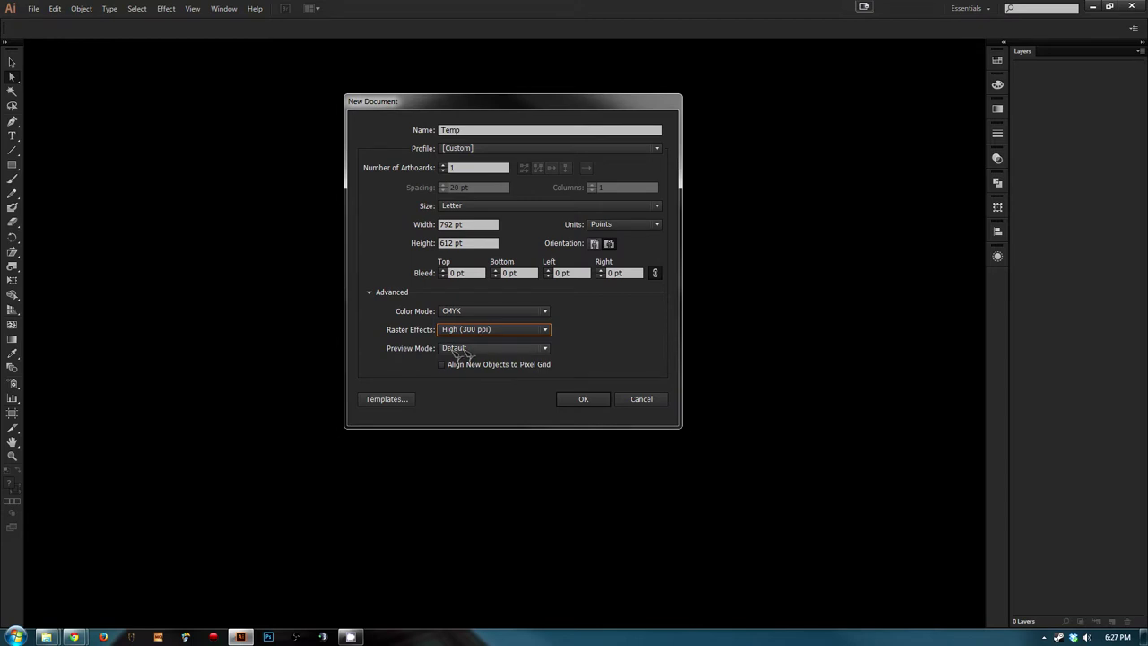
Step: Keep Default preview mode, create the Temp document, and start closing it
click(468, 349)
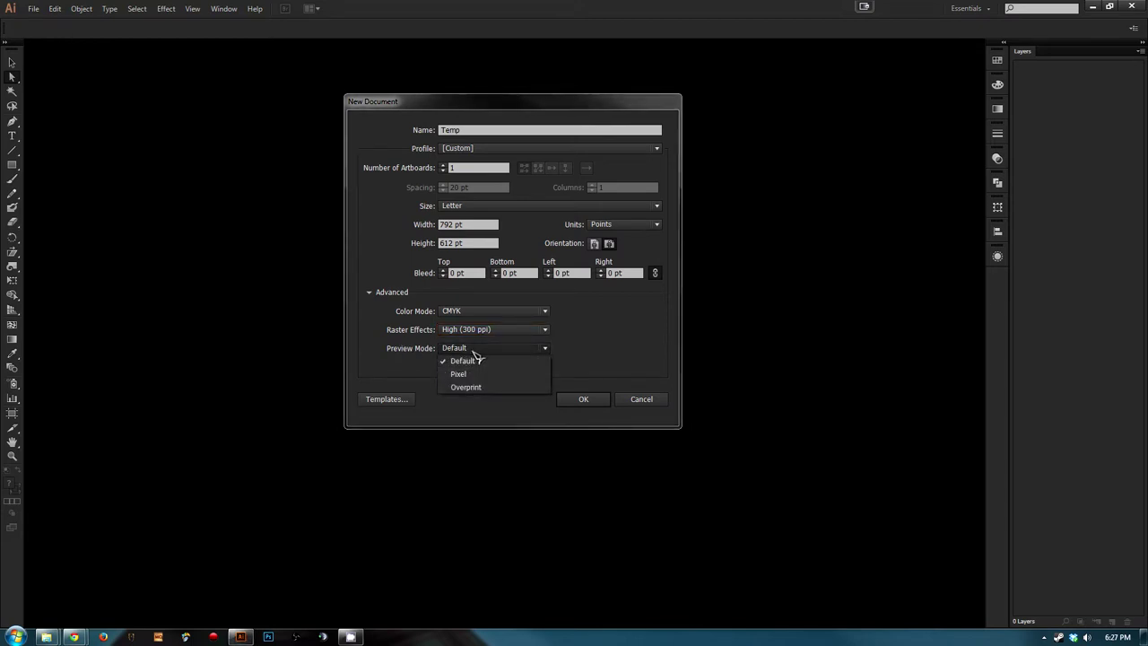
click(489, 352)
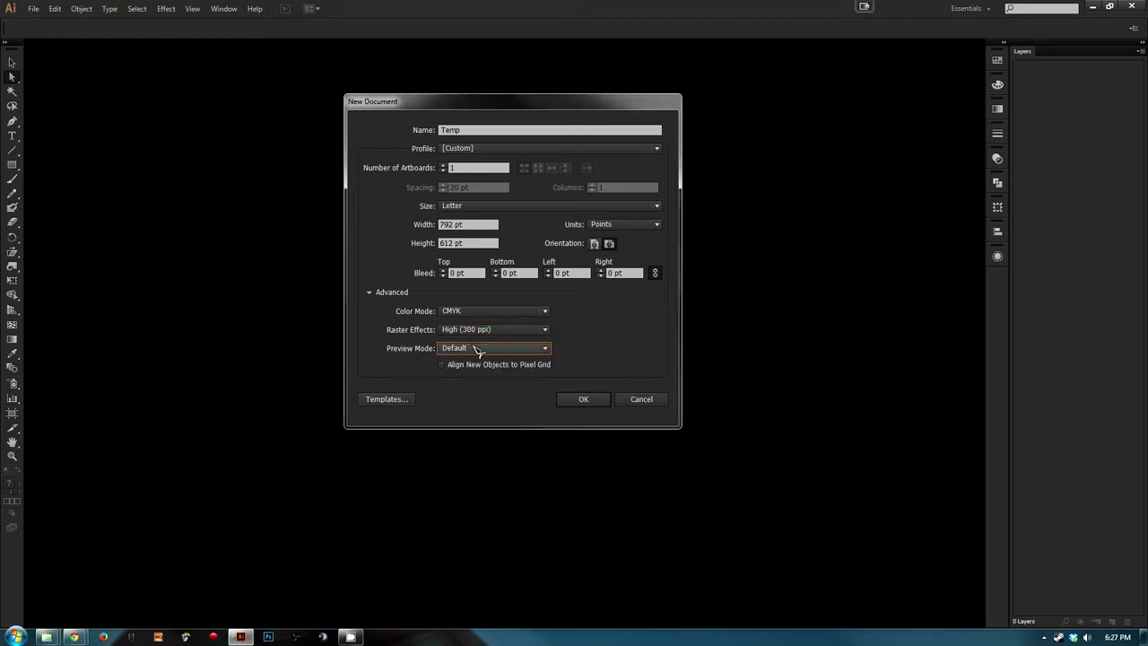
click(592, 398)
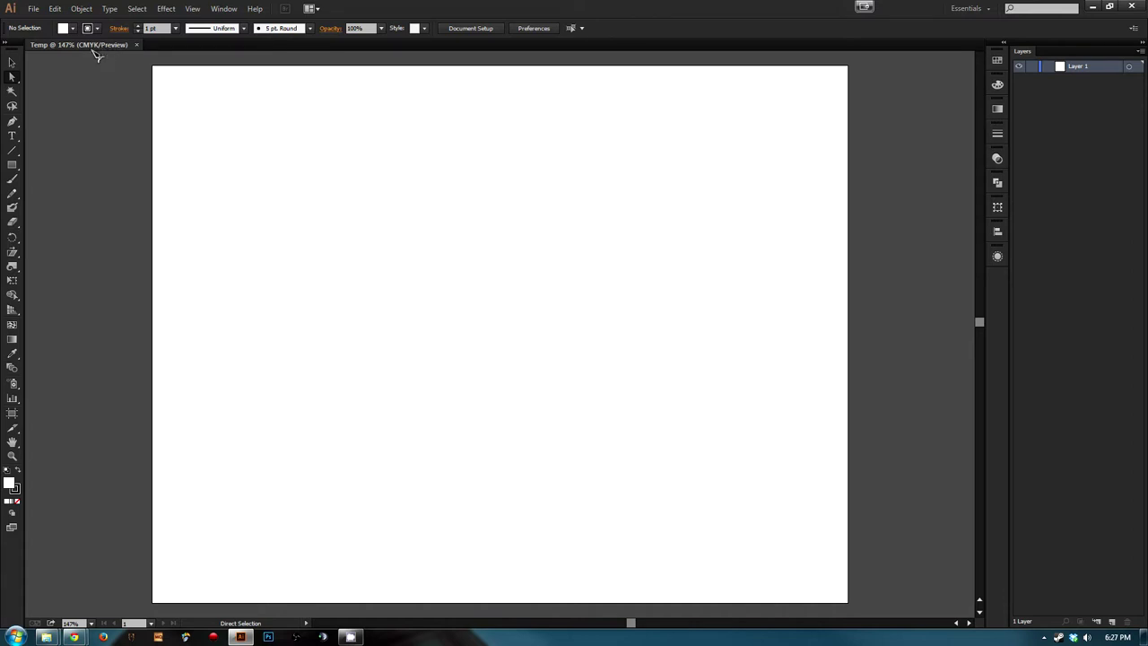
click(137, 45)
Step: Create Untitled-4 via File > New with unchanged settings, and switch Layer 1 to outline view
click(33, 9)
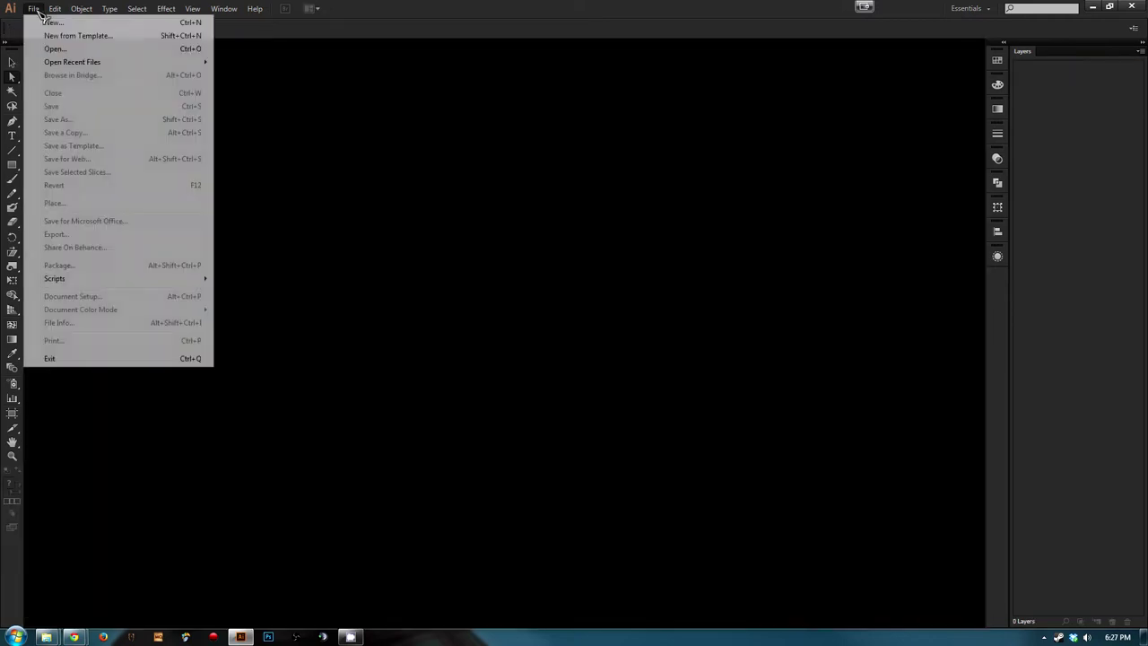
click(41, 16)
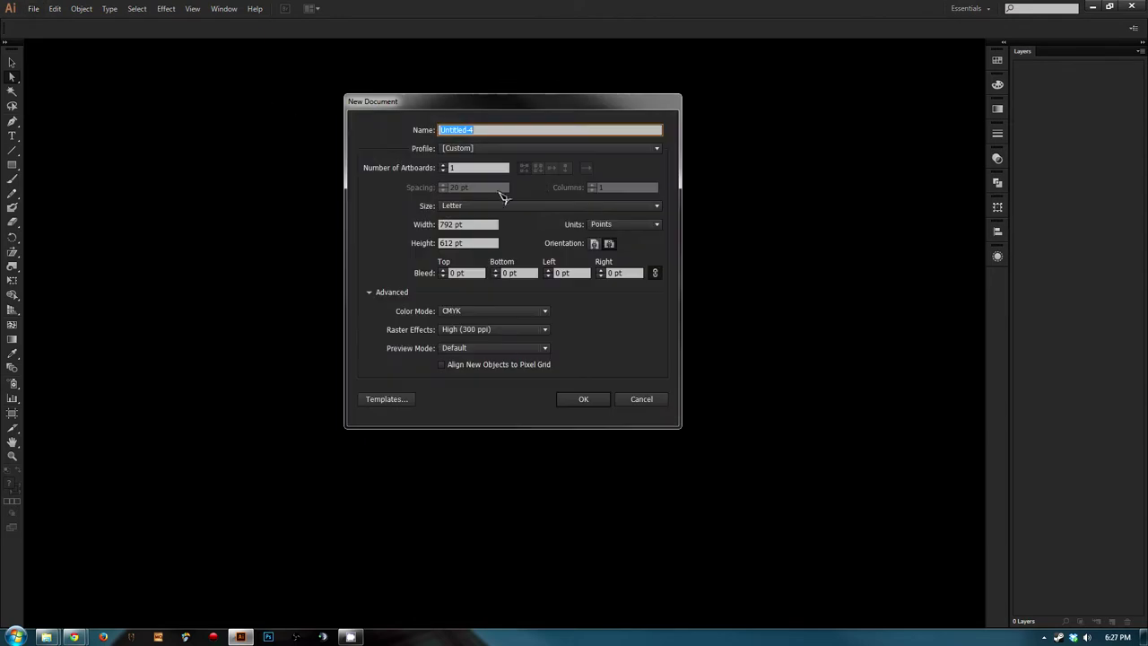
click(584, 401)
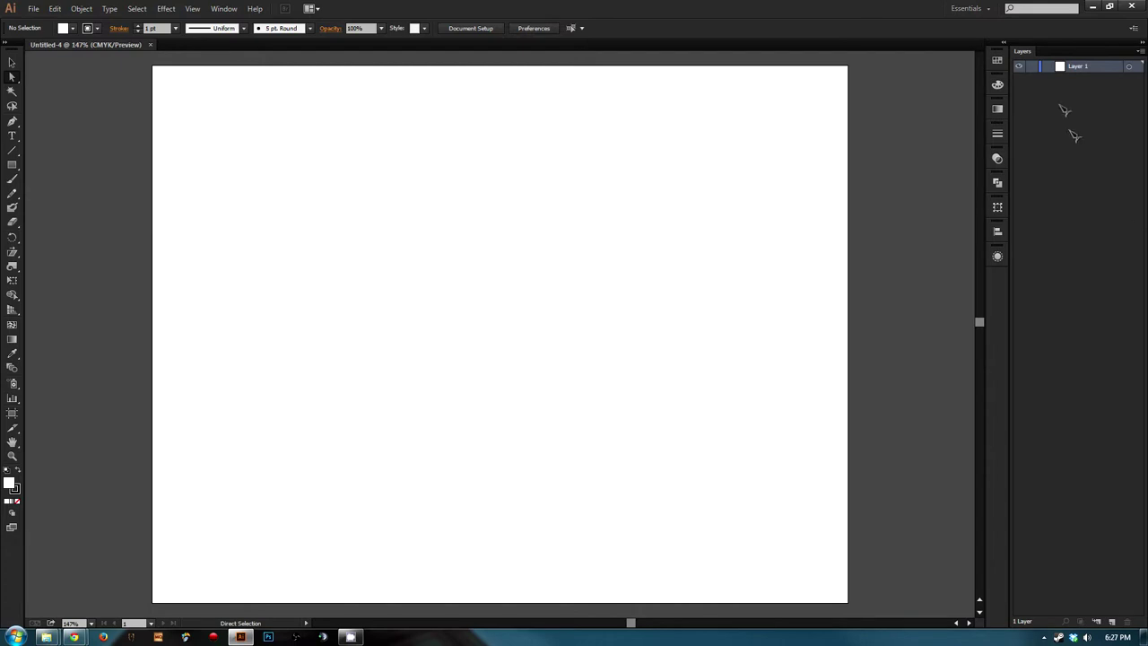
ctrl+click(1020, 71)
Step: Return Layer 1 to preview, open its Layer Options centred on screen, and list the colours
ctrl+click(1019, 70)
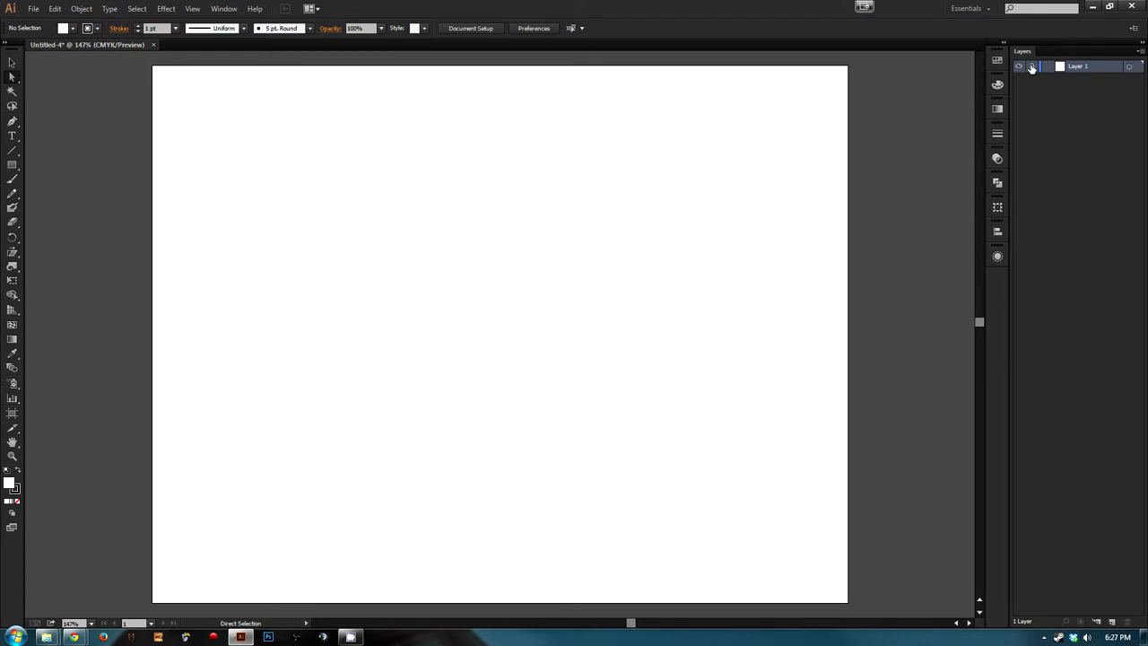
double_click(1080, 68)
double_click(1070, 76)
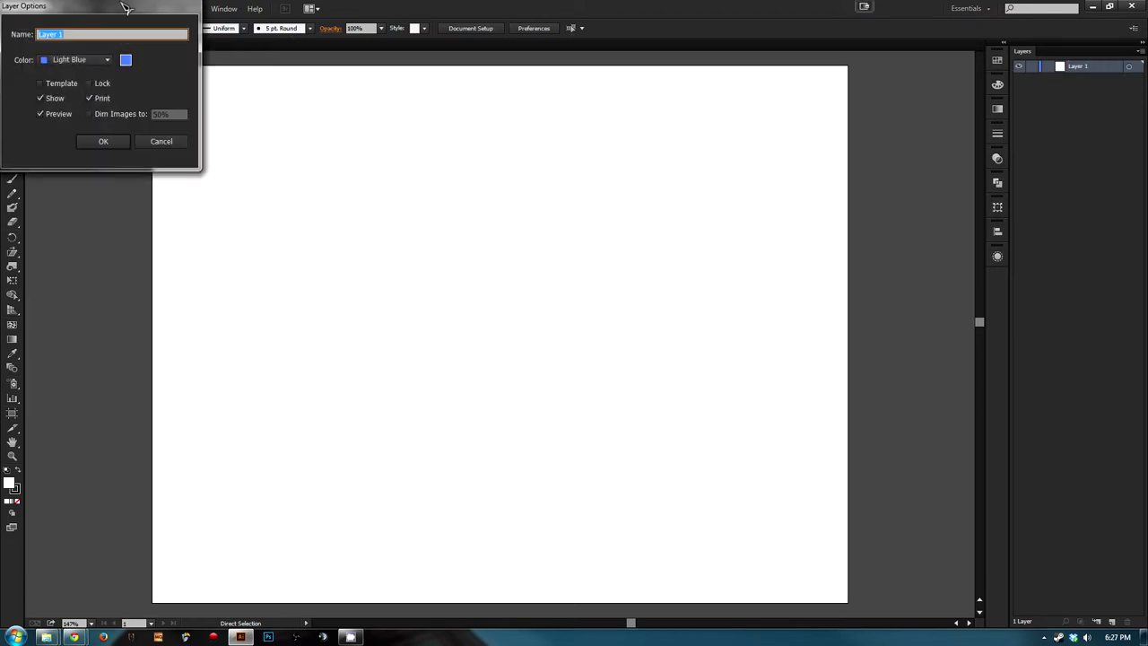
drag(115, 13, 661, 179)
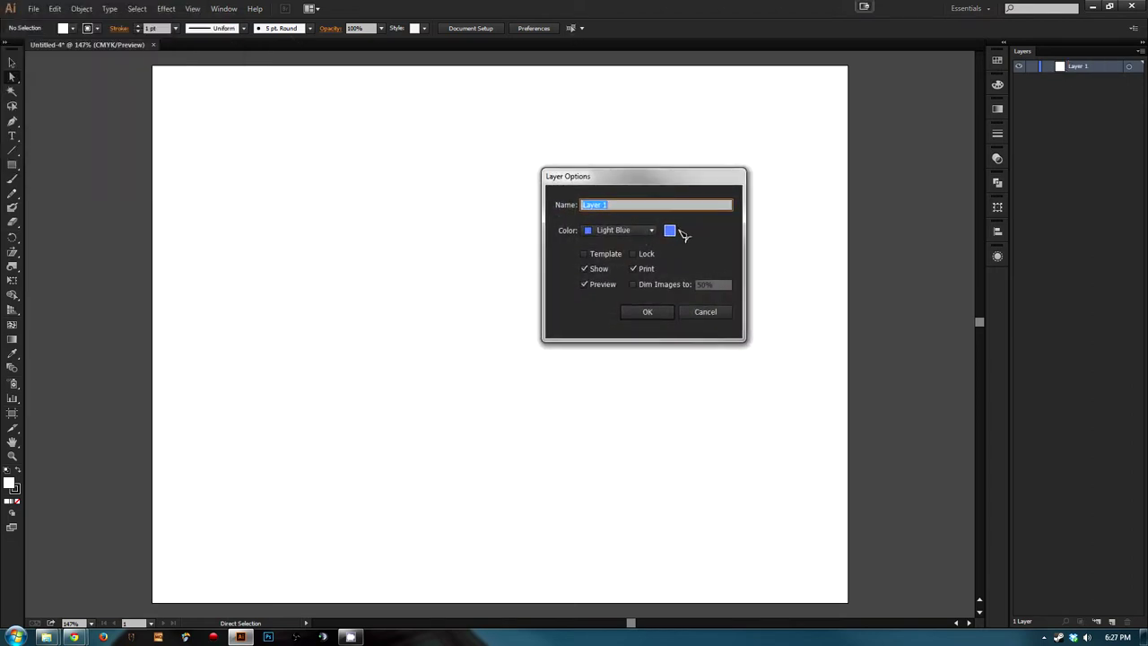
click(637, 231)
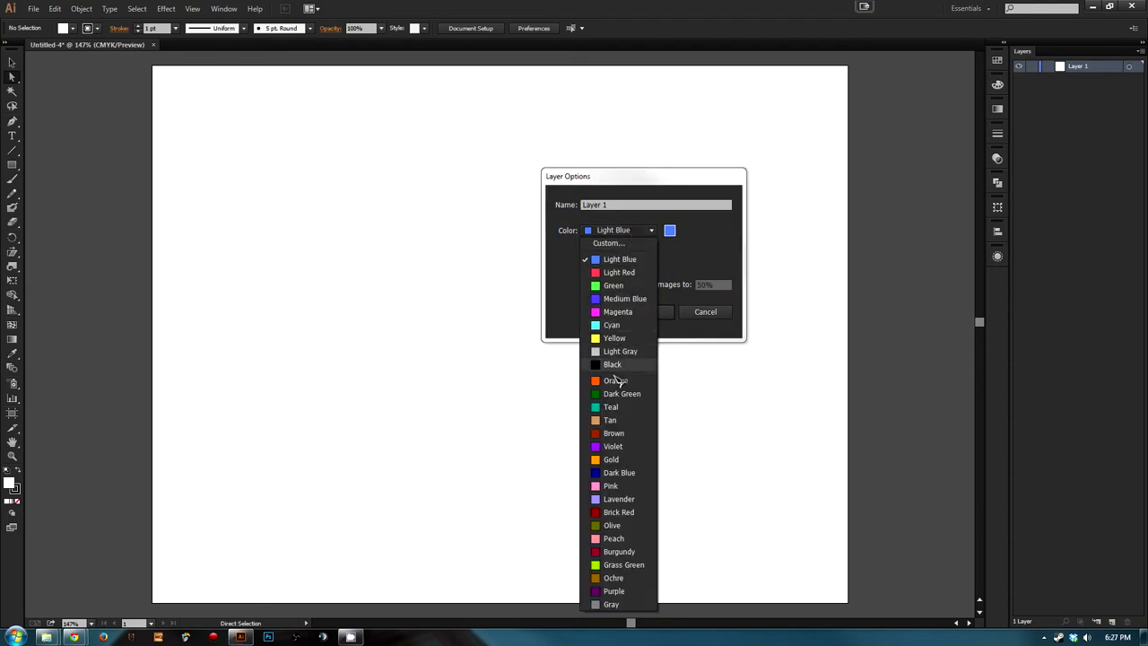